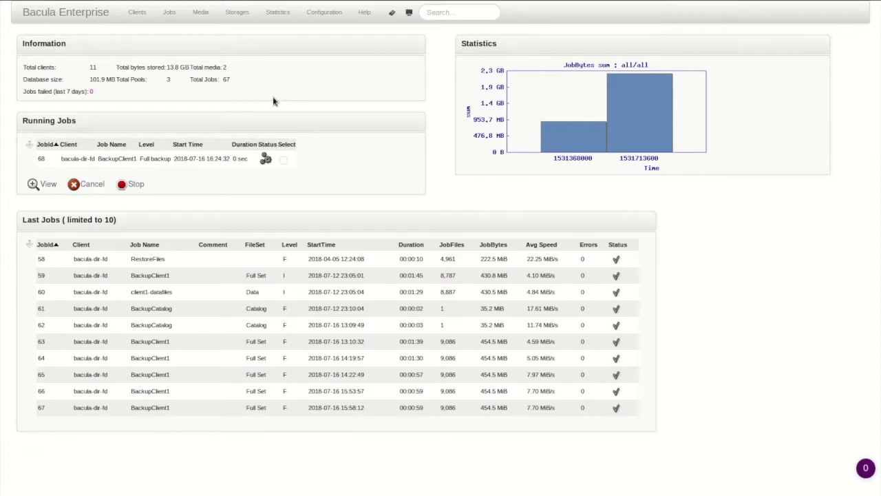
- View the Storage Overview for File1 and inspect the FileChgr1-Dev1 device details
click(239, 14)
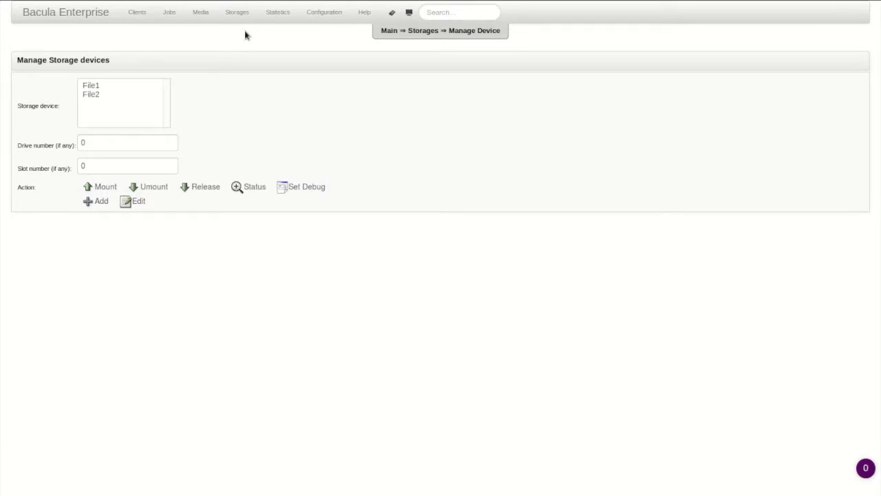
click(246, 14)
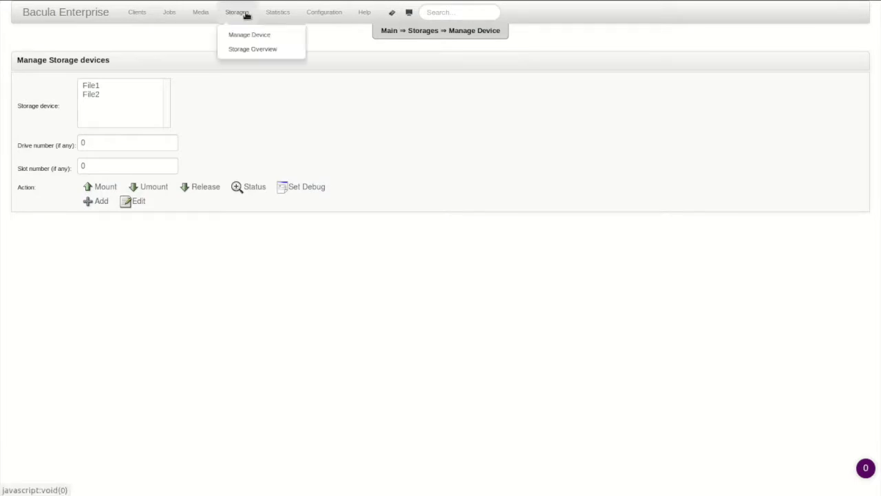
click(250, 49)
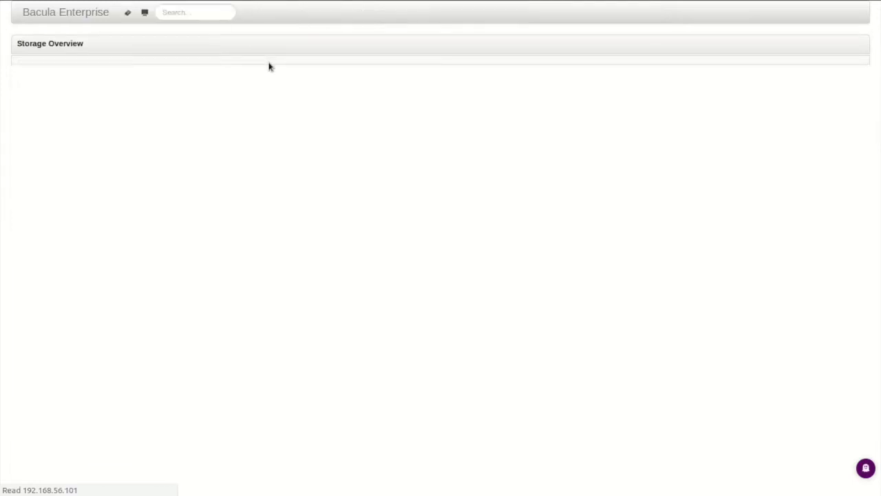
click(104, 118)
click(97, 148)
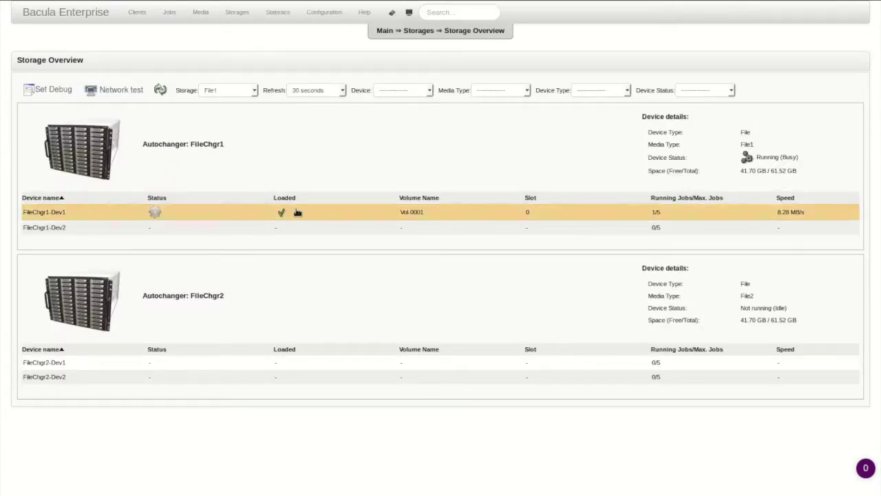
click(298, 213)
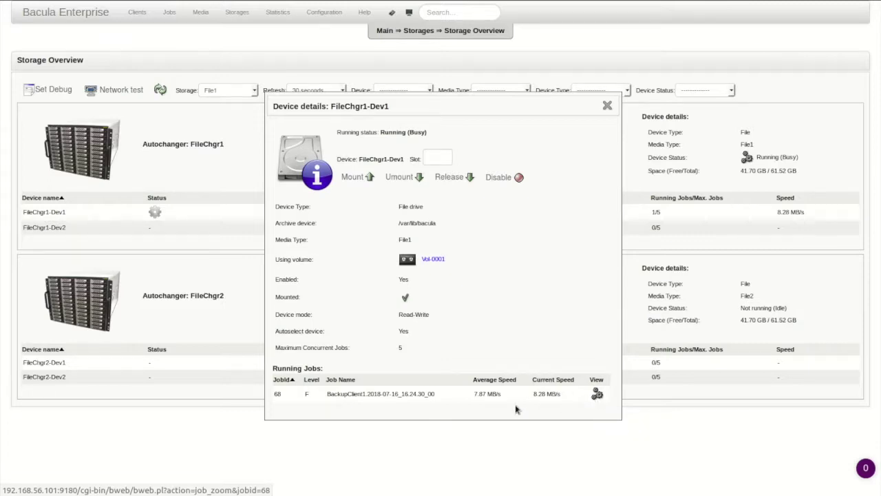
click(608, 105)
- Launch the 'Add a new Storage resource' wizard from the Configure Bacula page
click(325, 12)
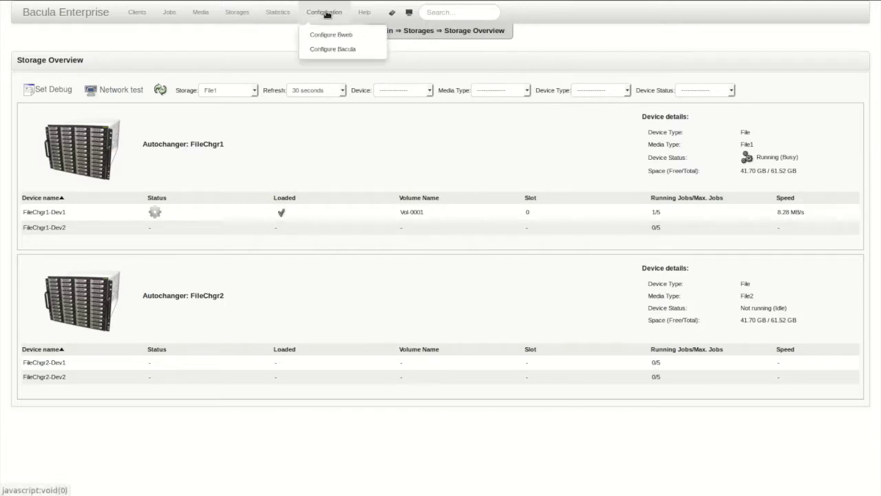
click(331, 50)
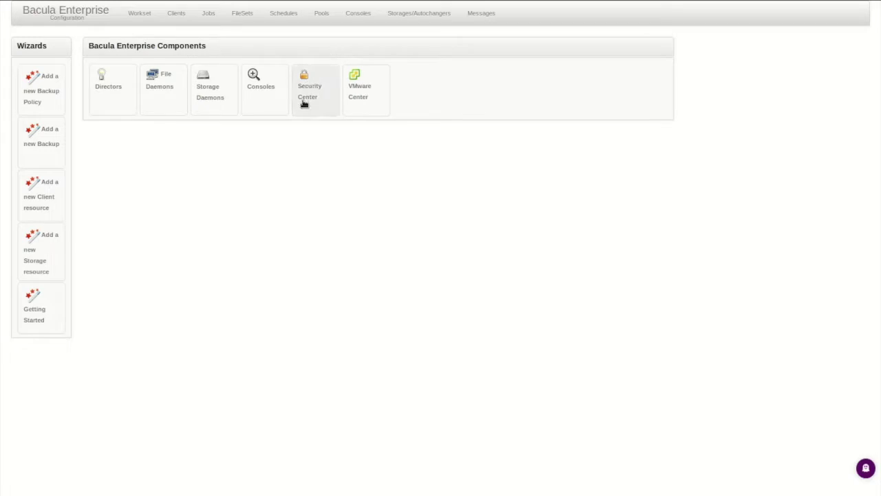
click(22, 276)
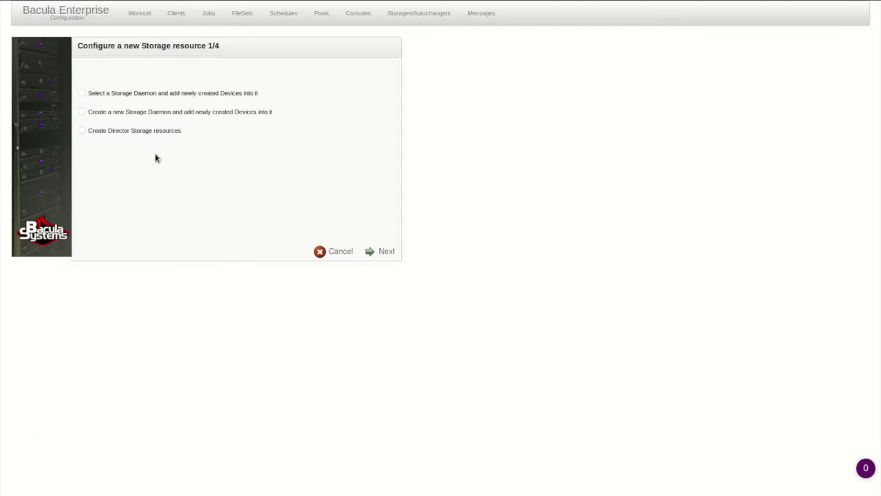
- Add a Dedup Virtual Disk Changer to the existing Storage Daemon bacula-dir-sd
click(196, 95)
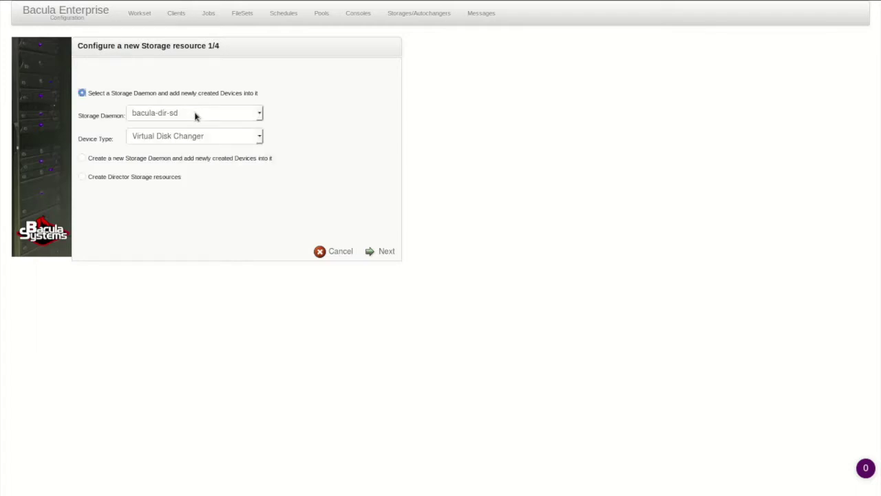
click(195, 114)
click(195, 115)
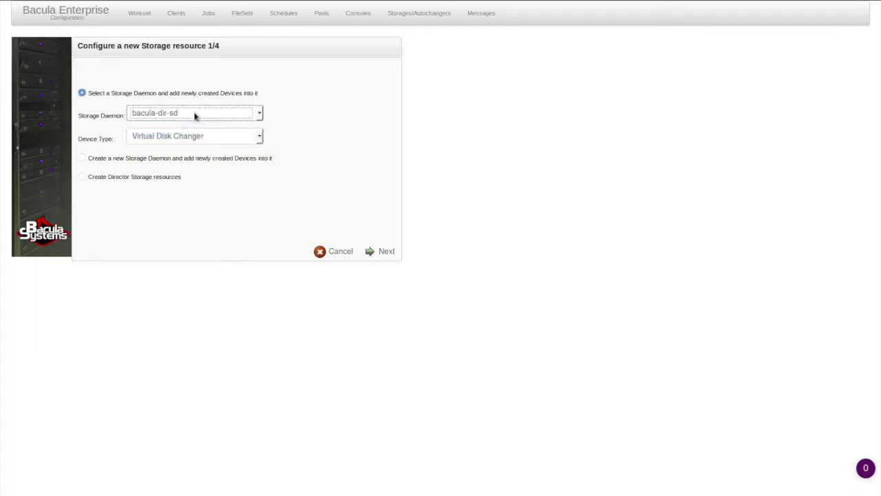
click(260, 137)
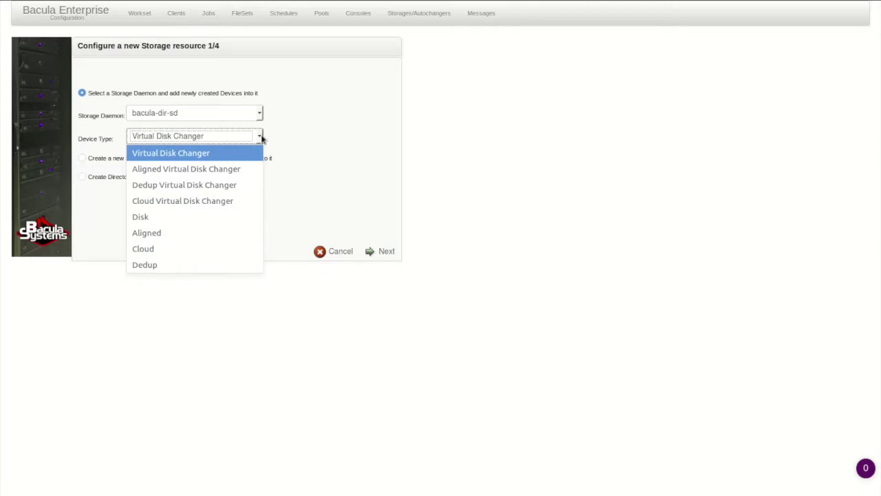
click(249, 185)
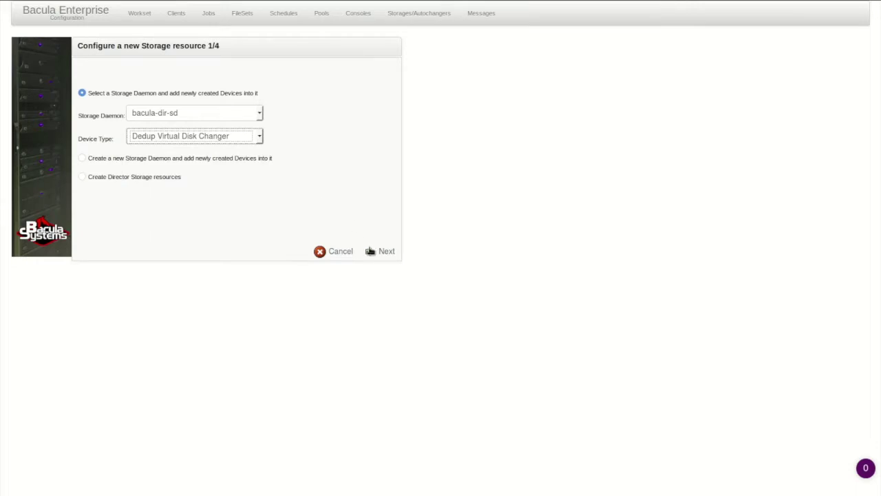
click(371, 252)
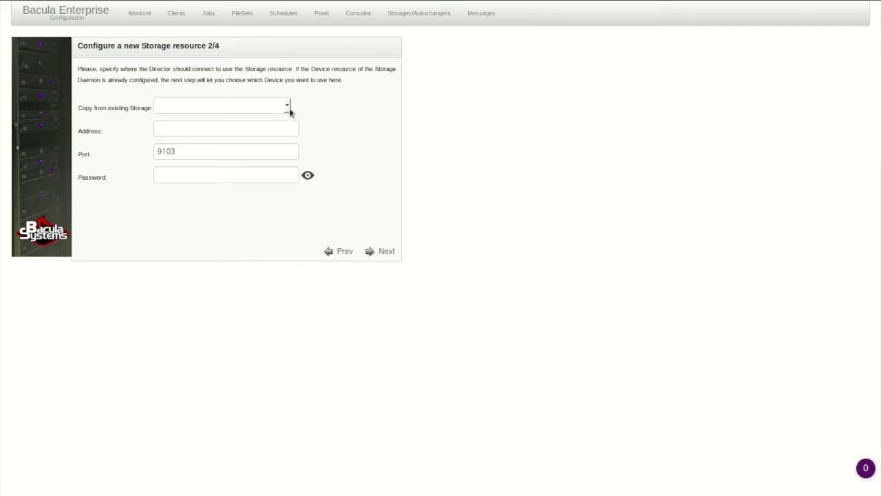
- Copy the connection settings from storage File1 and continue to step 3
click(288, 106)
click(256, 138)
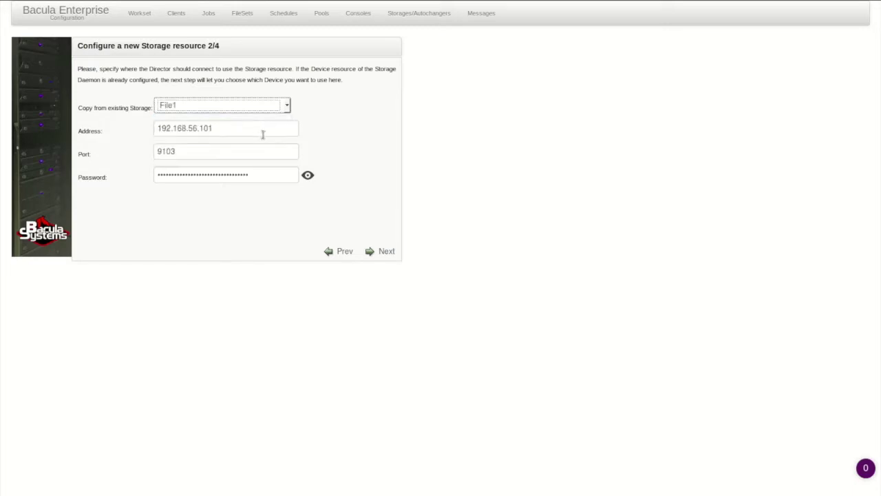
click(370, 252)
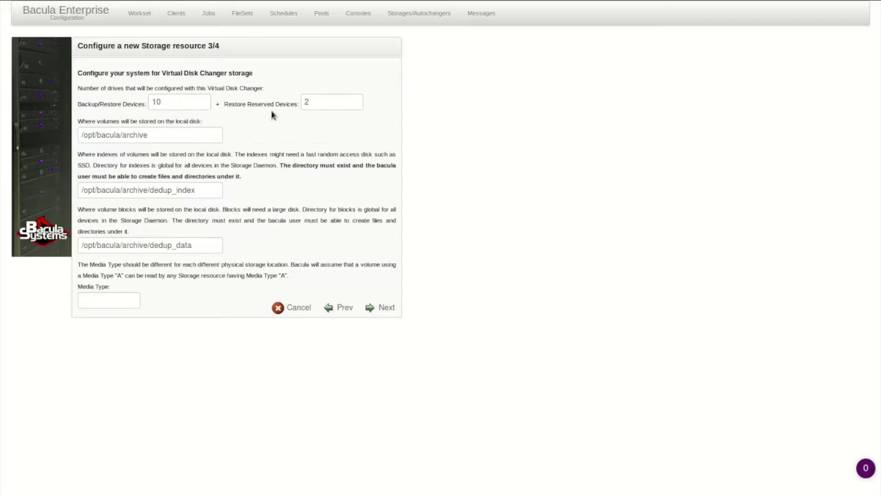
mouse_move(194, 101)
mouse_move(327, 104)
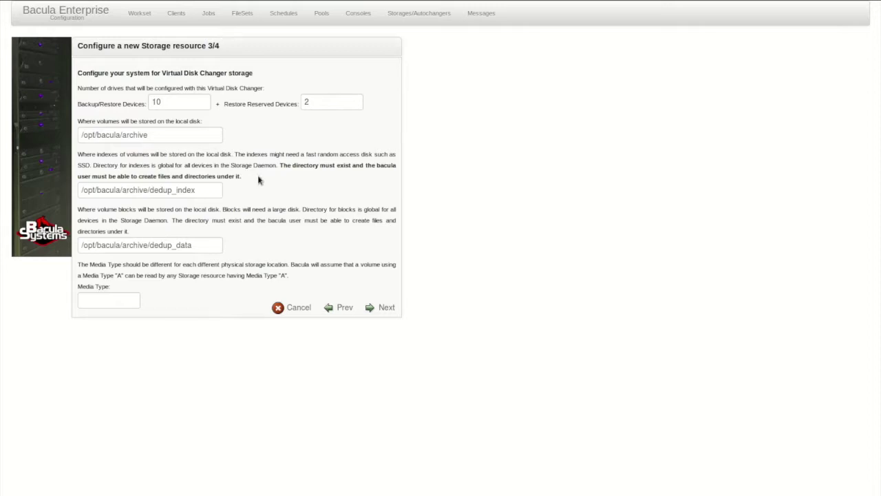
drag(259, 180, 236, 153)
click(236, 153)
drag(236, 153, 278, 164)
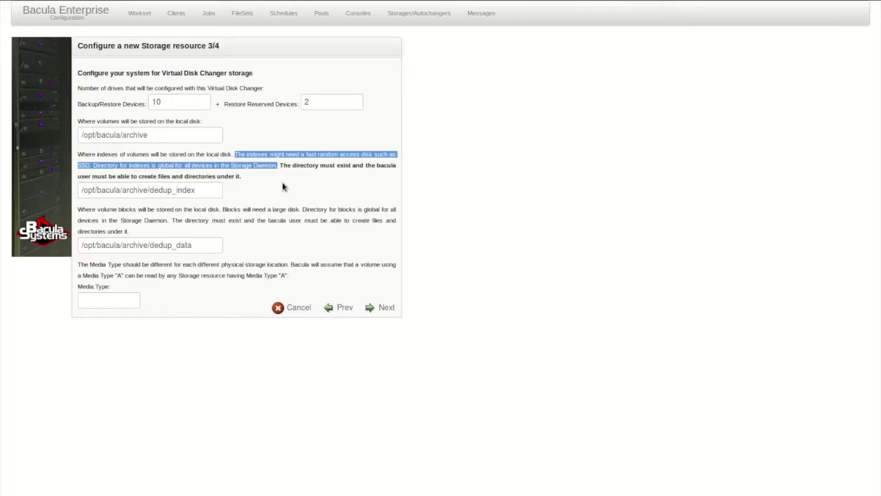
click(283, 186)
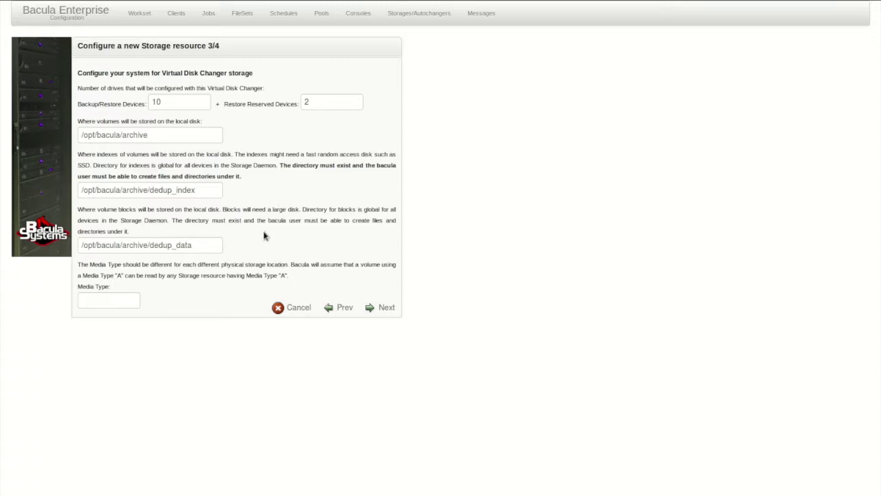
drag(221, 209, 299, 209)
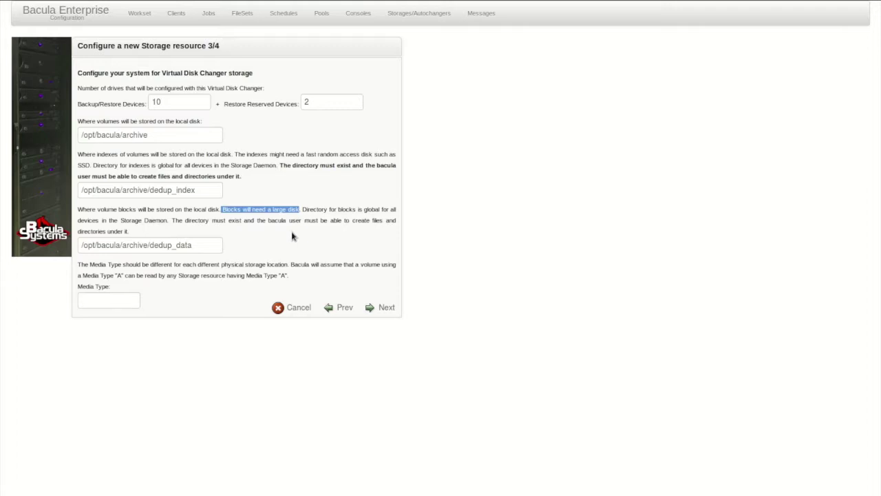
click(292, 233)
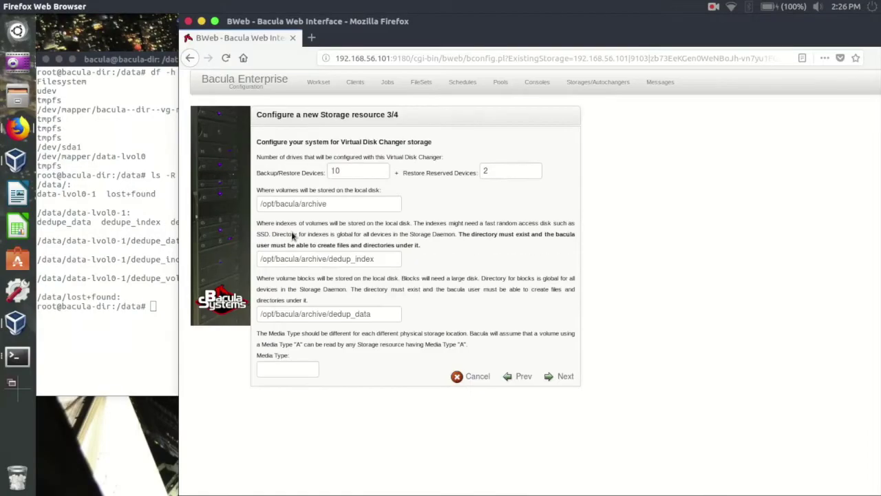
- Copy the /data/data-lvol0-1/dedupe_volumes path from the terminal listing
click(139, 61)
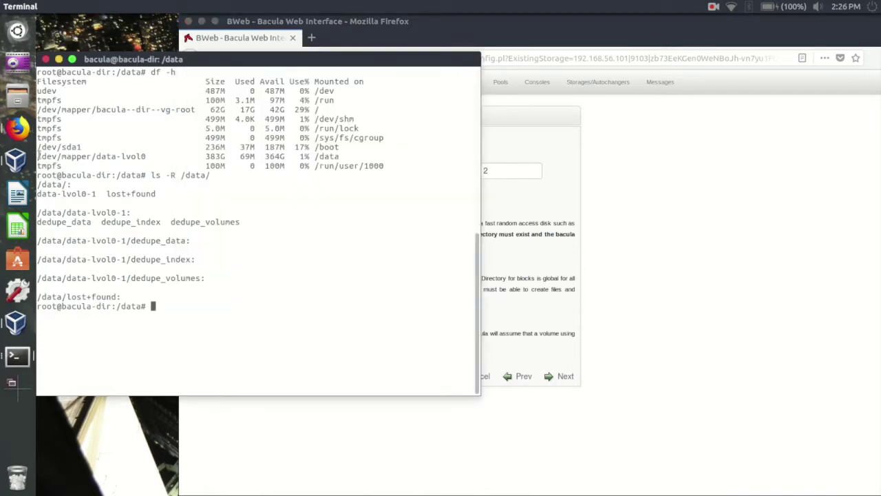
drag(38, 156, 340, 157)
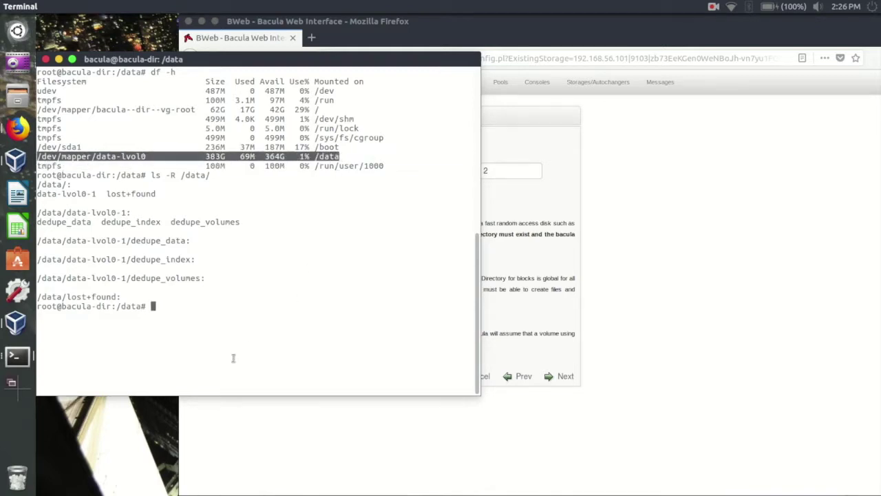
click(251, 304)
drag(153, 175, 210, 176)
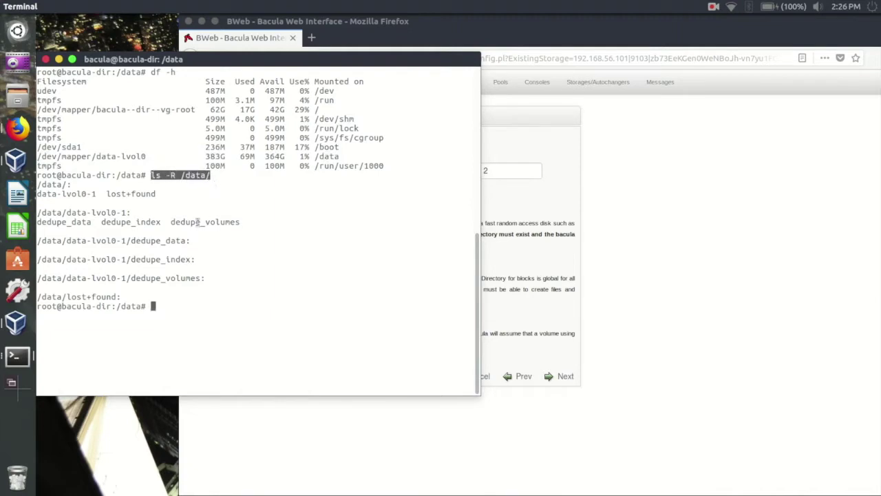
click(78, 222)
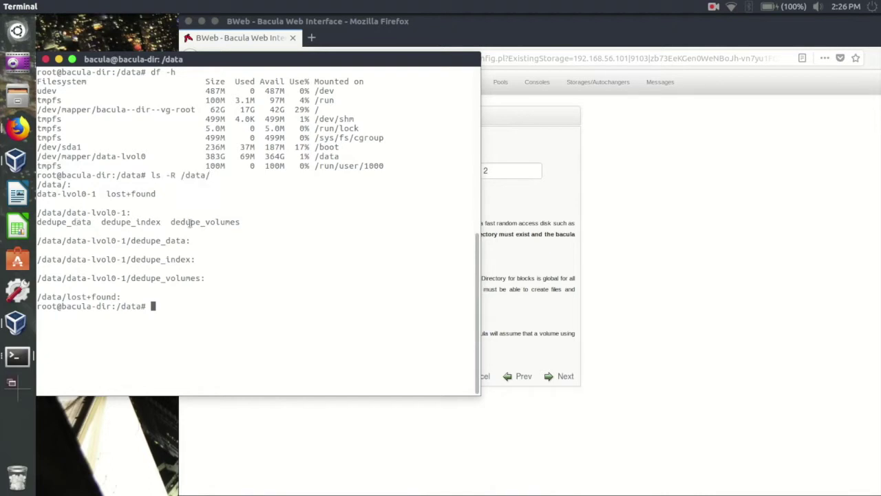
drag(37, 277, 201, 278)
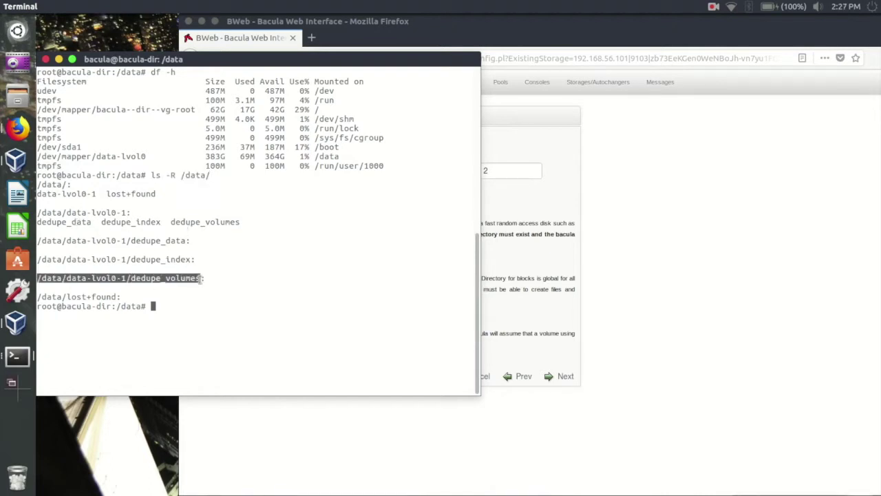
right_click(201, 278)
click(224, 307)
- Set the volumes directory to /data/data-lvol0-1/dedupe_volumes
click(581, 282)
triple_click(355, 205)
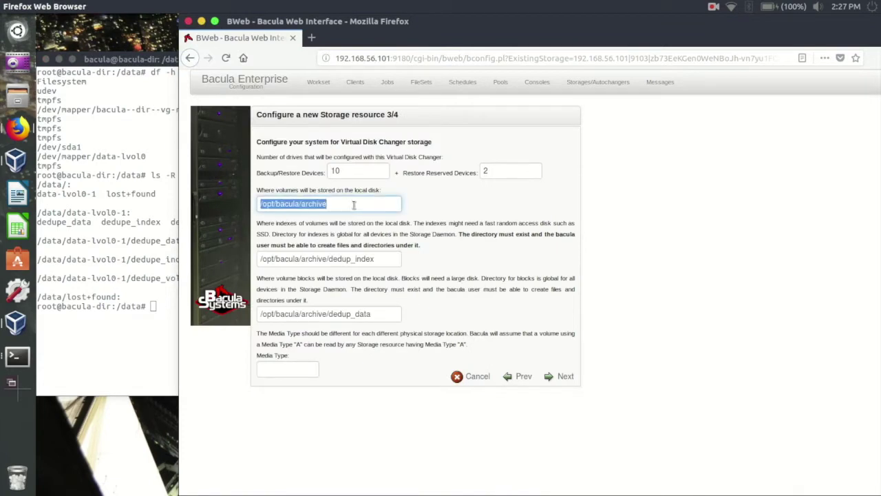
right_click(356, 206)
click(387, 267)
- Set the index directory to the dedupe_index path copied from the terminal
click(105, 335)
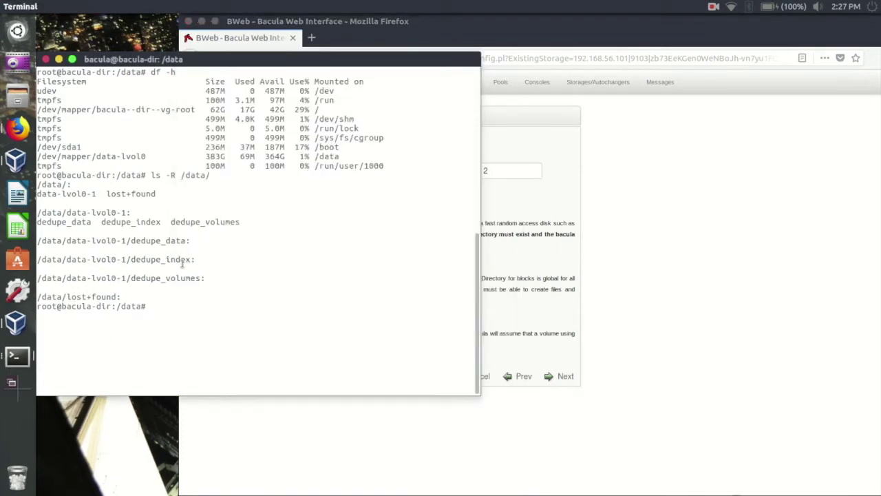
drag(192, 259, 38, 260)
right_click(38, 259)
click(76, 288)
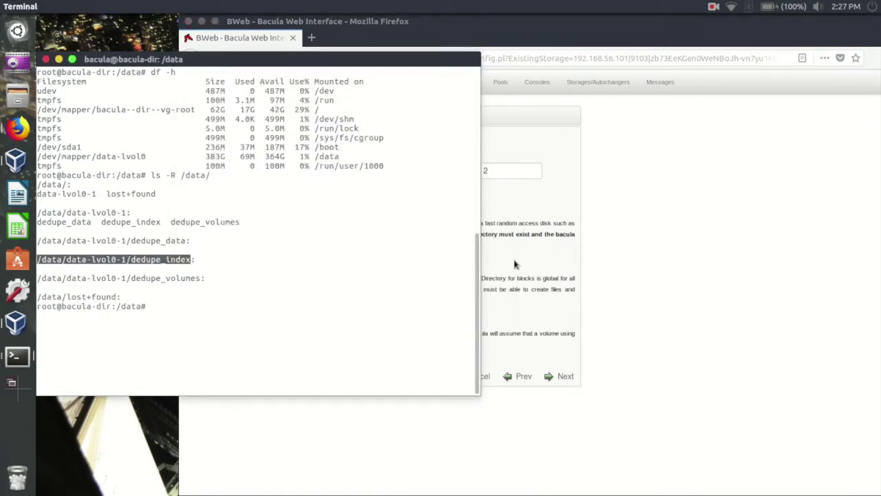
click(518, 264)
triple_click(332, 259)
right_click(332, 260)
click(356, 319)
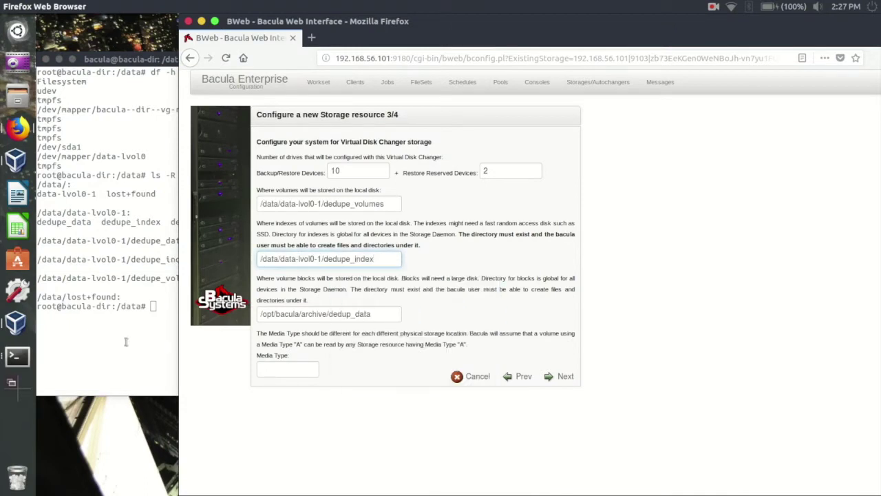
- Set the blocks directory to the dedupe_data path copied from the terminal
click(127, 342)
drag(189, 241, 38, 241)
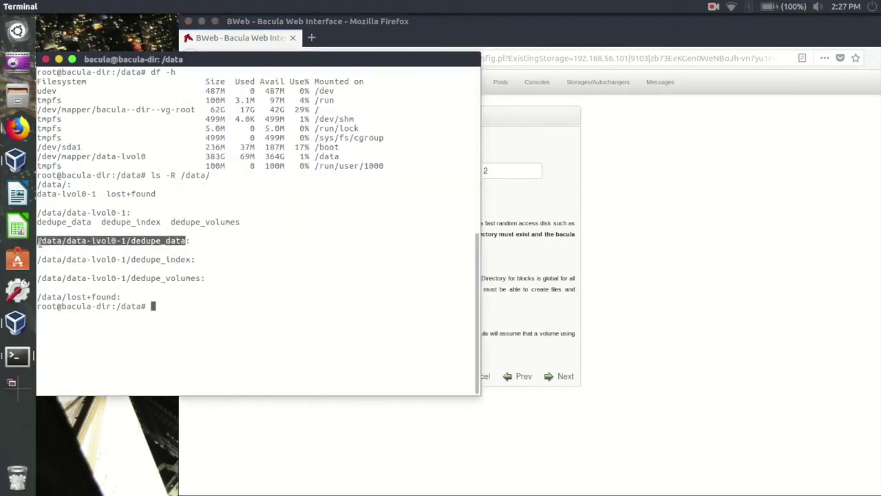
right_click(37, 241)
click(86, 270)
click(545, 308)
triple_click(357, 316)
right_click(357, 319)
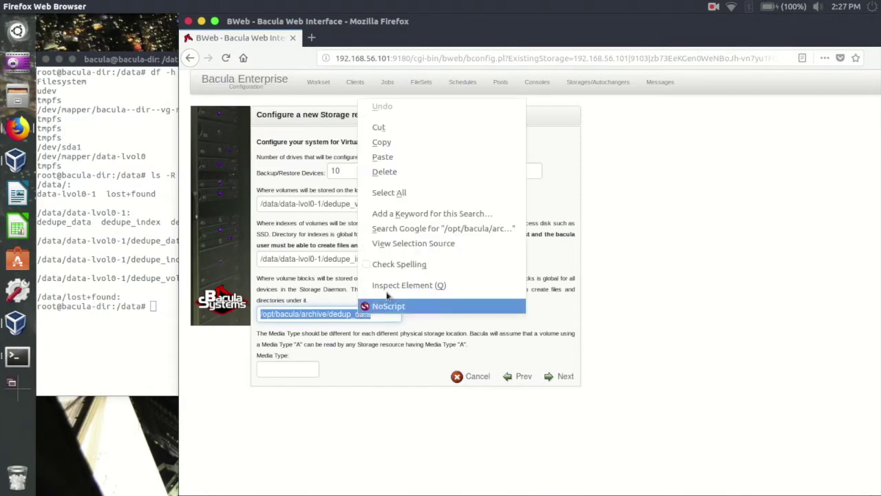
click(390, 159)
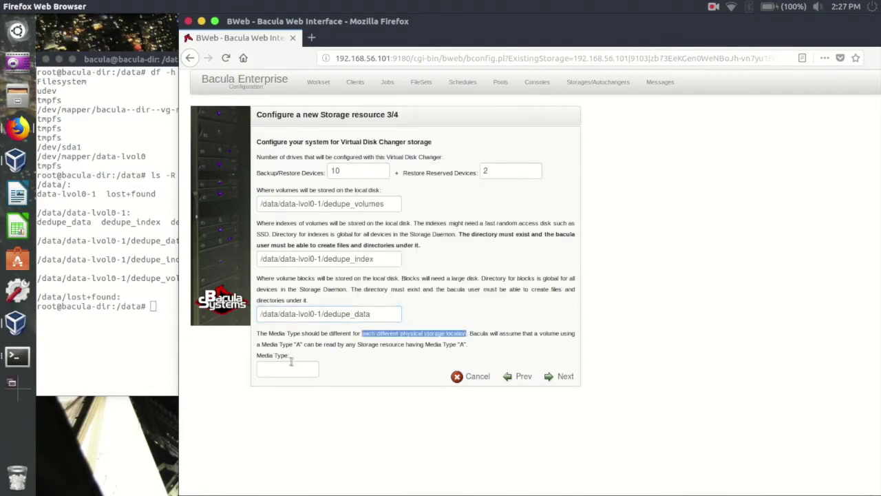
- Set the Media Type to data-lvol0-1, copied from the terminal folder name
drag(468, 333, 361, 334)
click(271, 370)
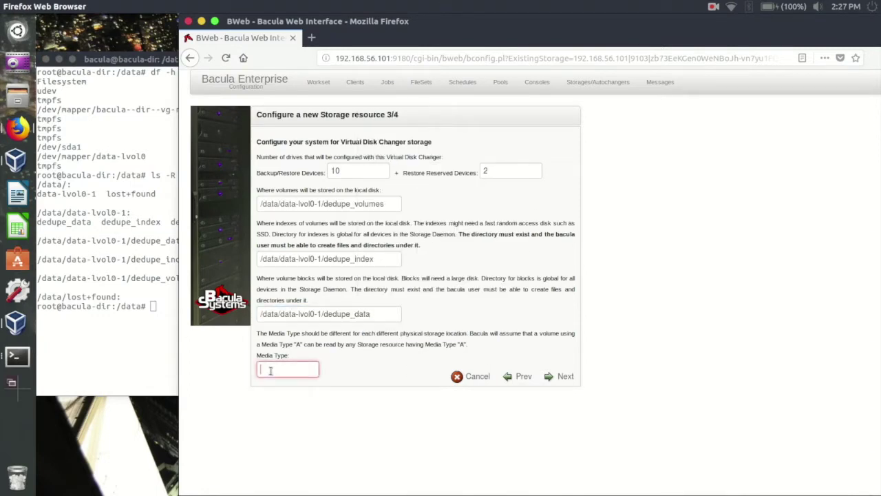
drag(68, 277, 116, 277)
right_click(117, 279)
click(142, 308)
click(489, 358)
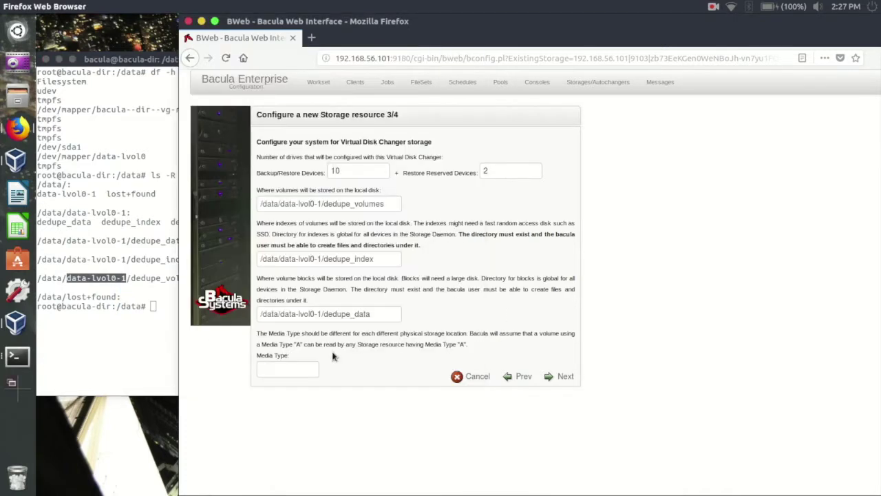
right_click(267, 370)
click(292, 244)
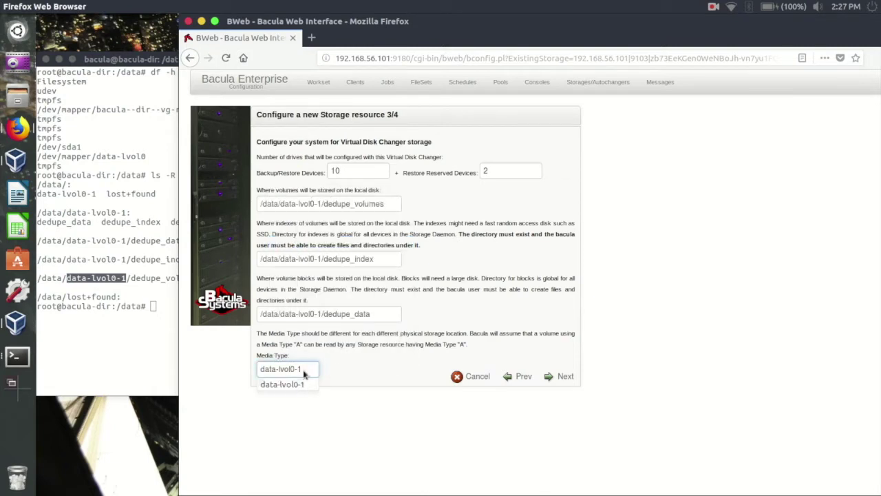
- On the naming step, name the storage data-lvol0-1-dedupe-changer
click(553, 376)
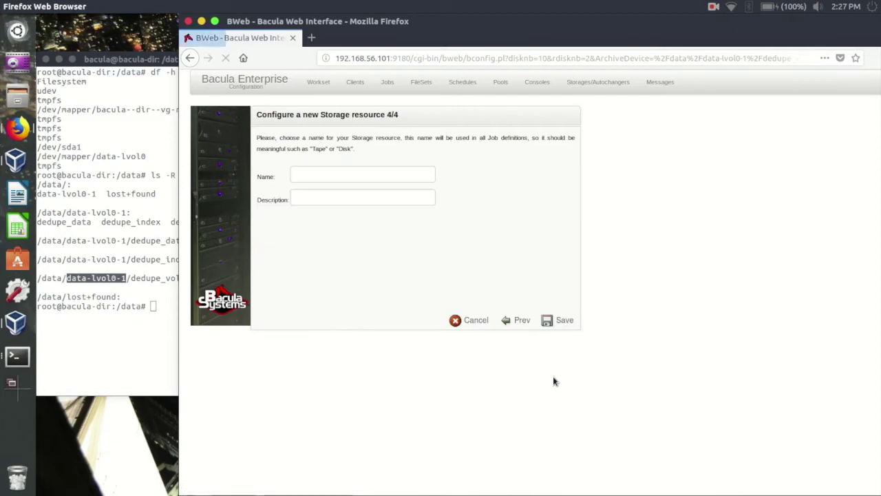
click(334, 176)
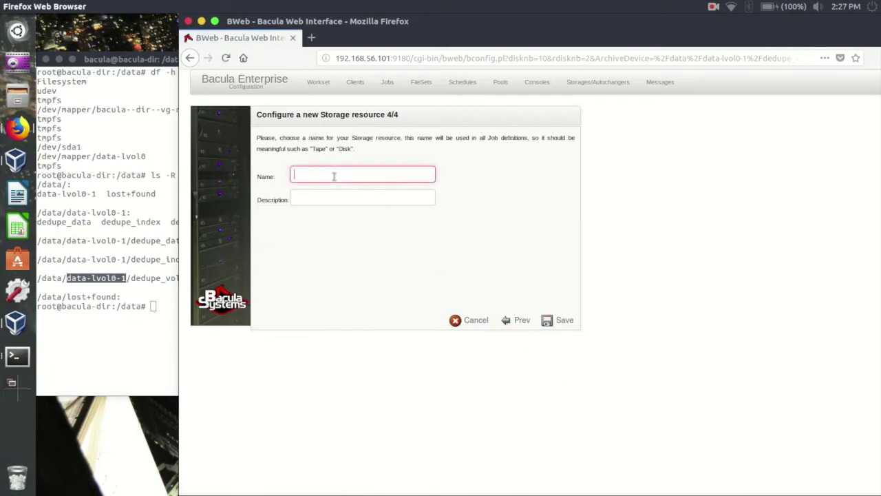
right_click(334, 177)
click(362, 233)
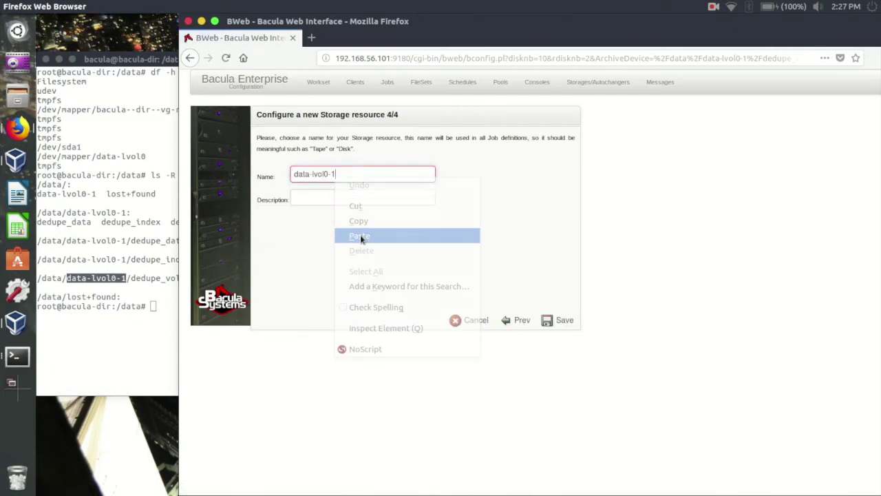
text(-dedu)
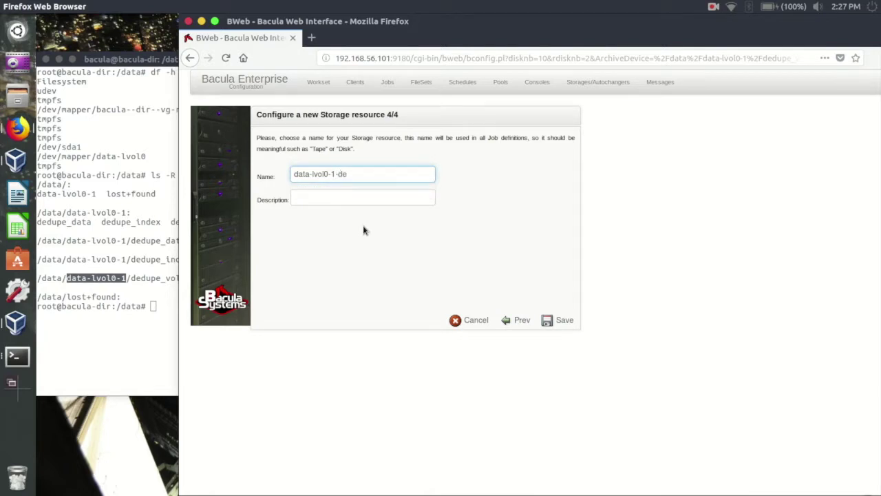
text(pe-changer)
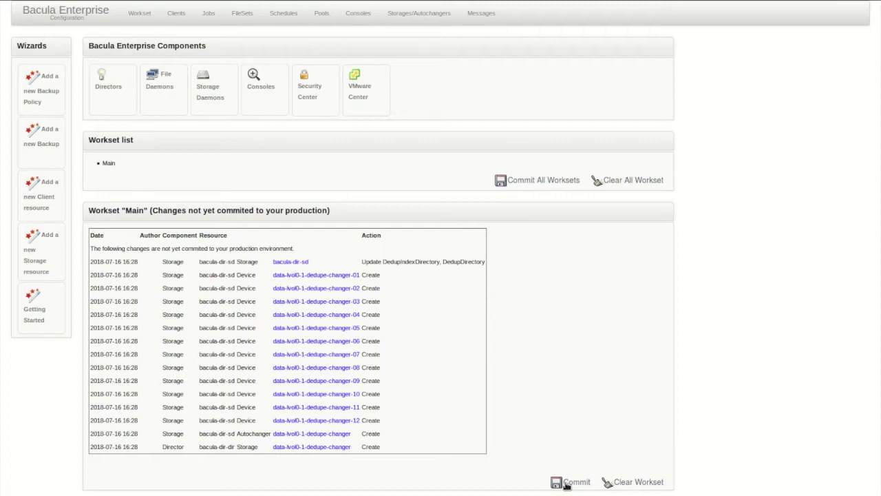
- Commit the Main workset, reload the Director, restart the Storage daemon, then return home
click(566, 483)
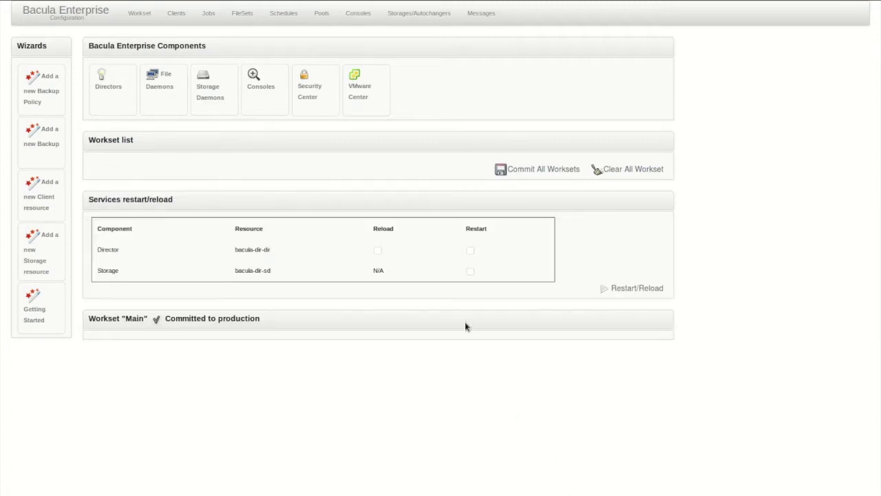
click(376, 251)
double_click(267, 270)
click(297, 287)
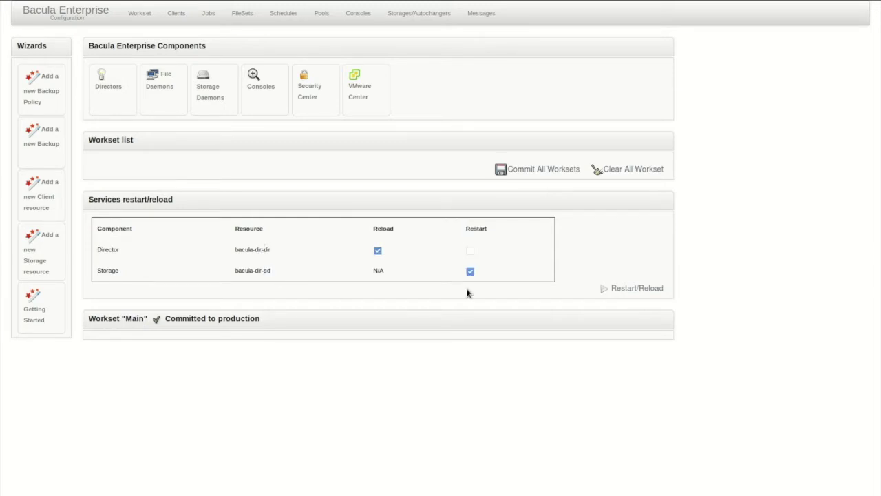
click(619, 290)
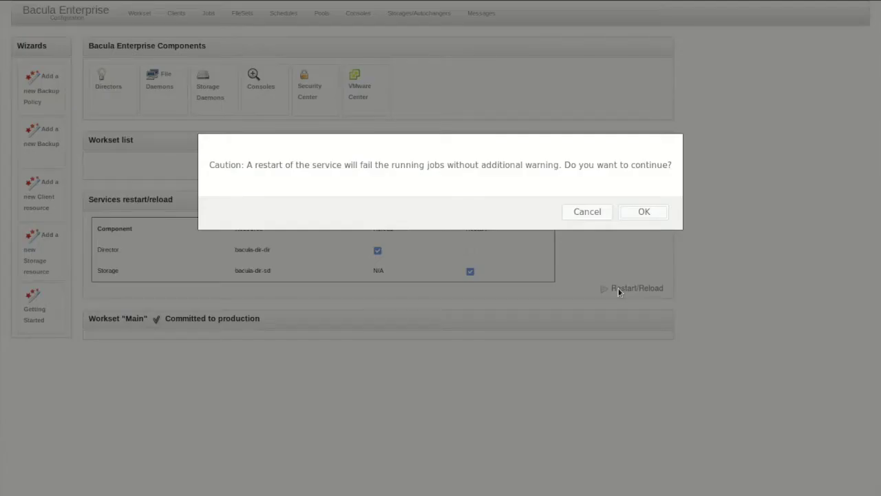
click(641, 212)
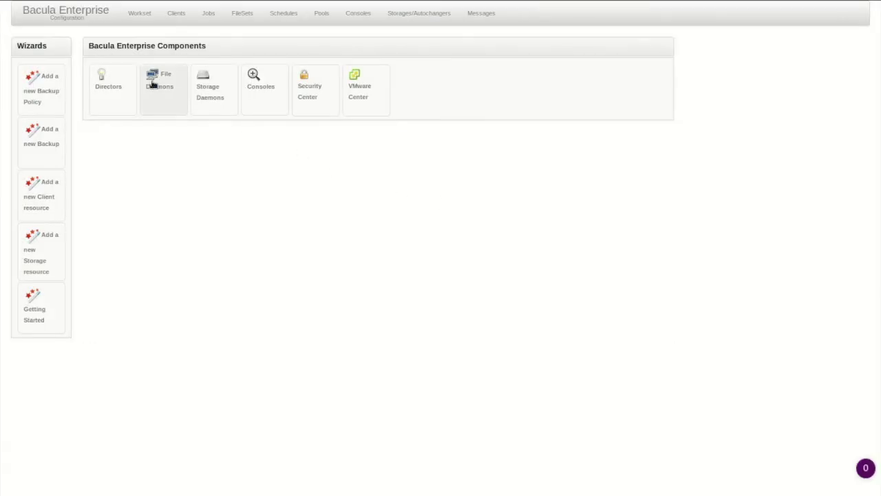
click(74, 21)
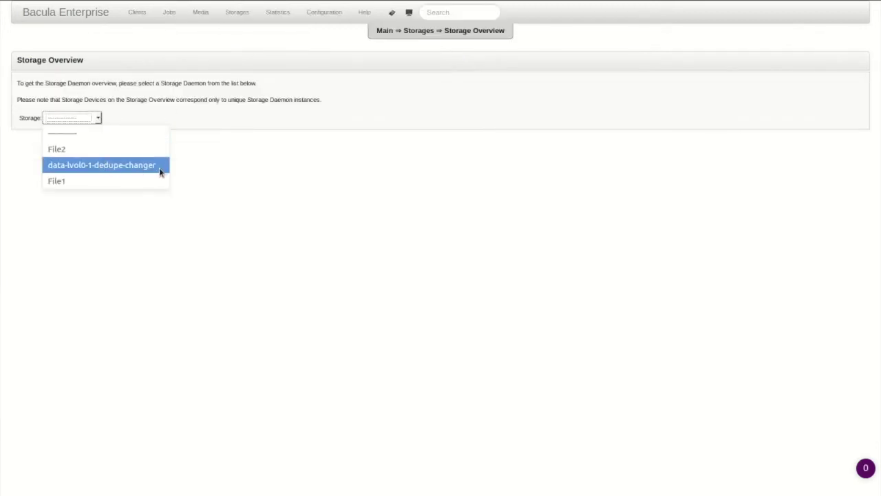
- Show the data-lvol0-1-dedupe-changer overview and inspect dedupe device 02's details
click(103, 165)
scroll(448, 364, down, 5)
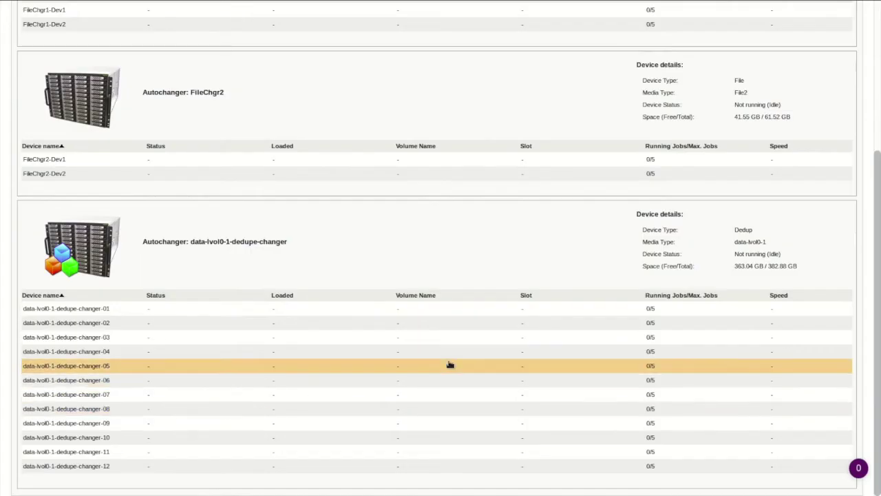
click(695, 324)
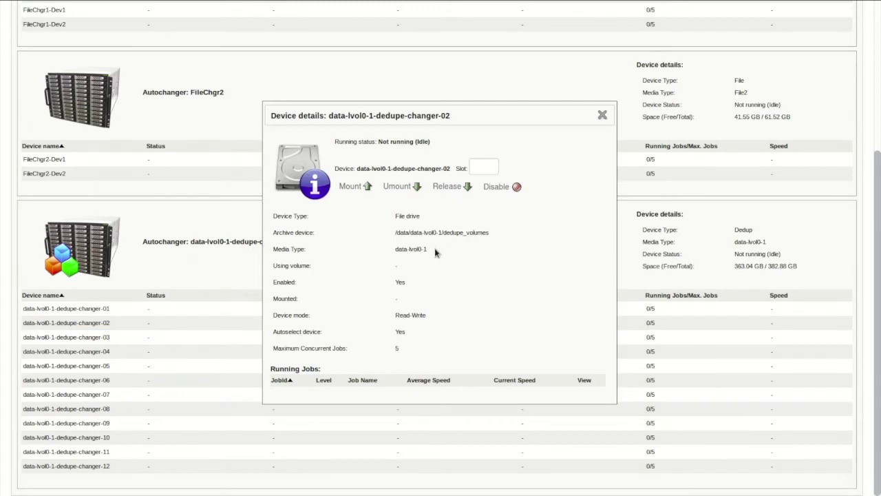
click(602, 116)
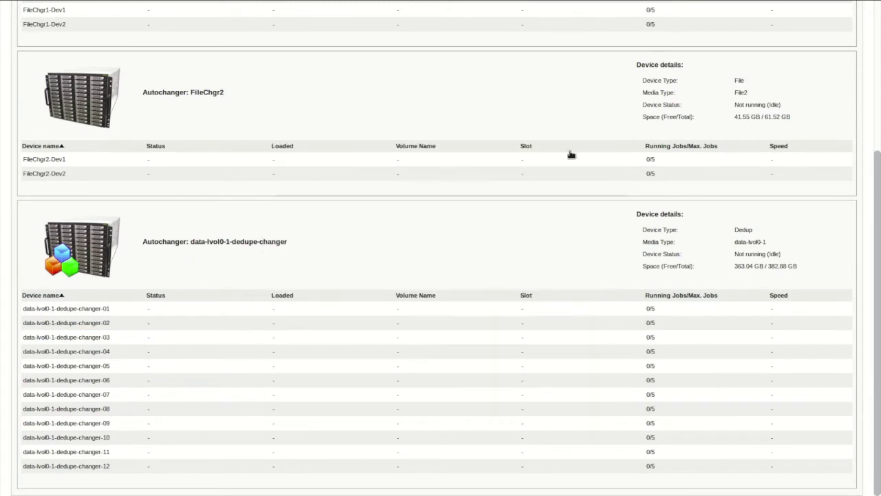
- Run a 50 MB network test between bacula-dir-fd and data-lvol0-1-dedupe-changer
scroll(402, 309, up, 3)
scroll(403, 309, up, 1)
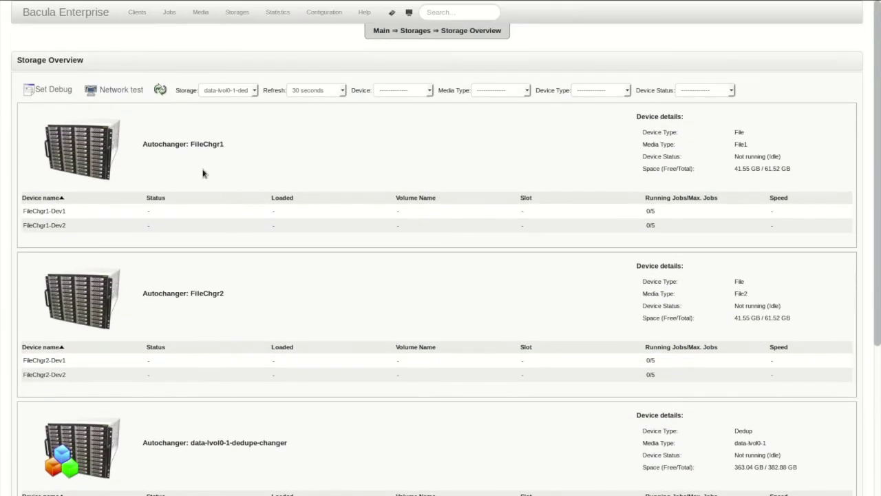
click(123, 89)
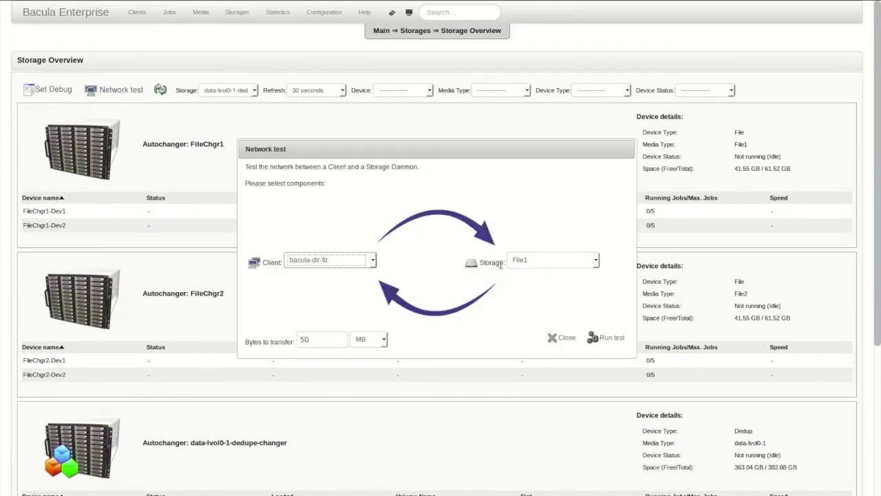
click(558, 262)
click(553, 315)
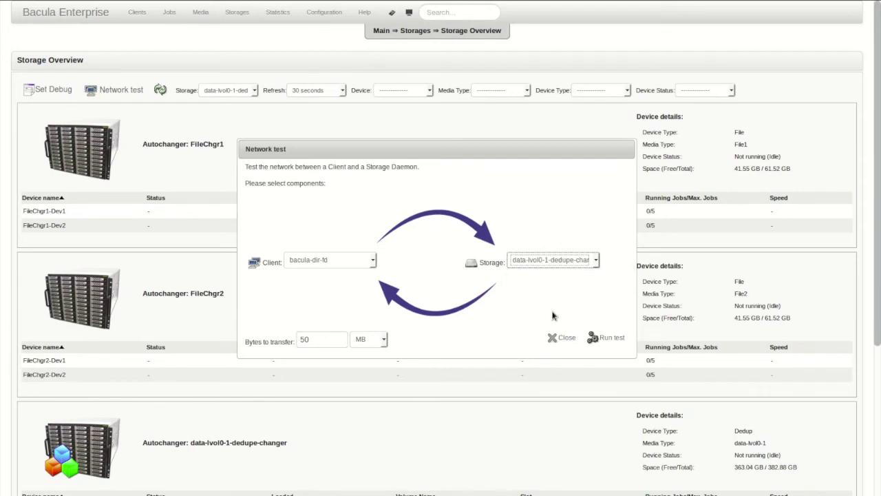
click(596, 339)
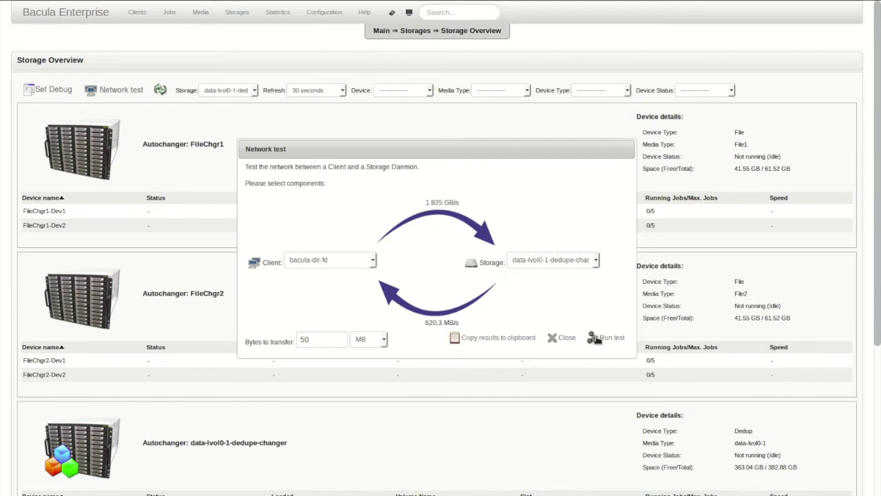